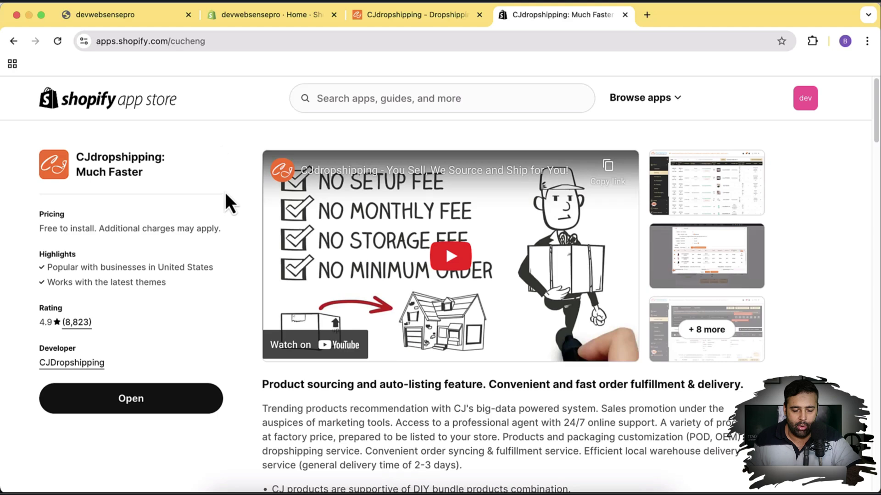
# - Bring up the devwebsensepro storefront preview to look over its homepage
pyautogui.click(129, 15)
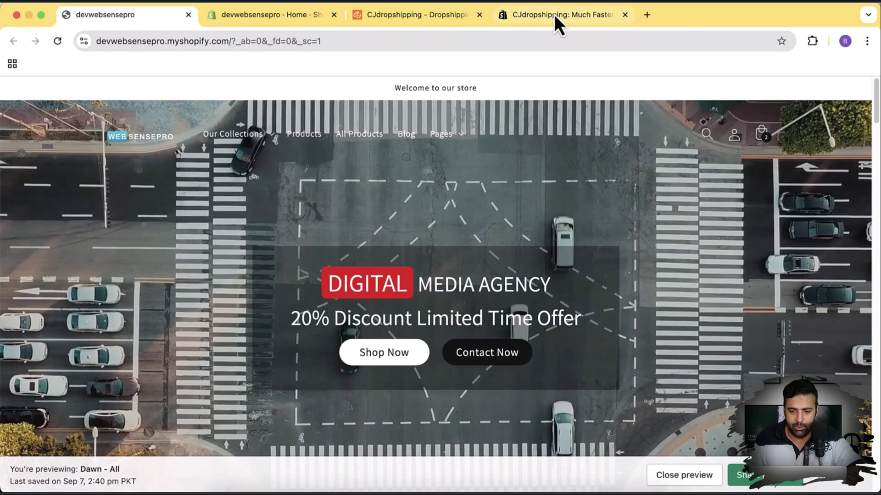
pyautogui.scroll(-5, 828, 238)
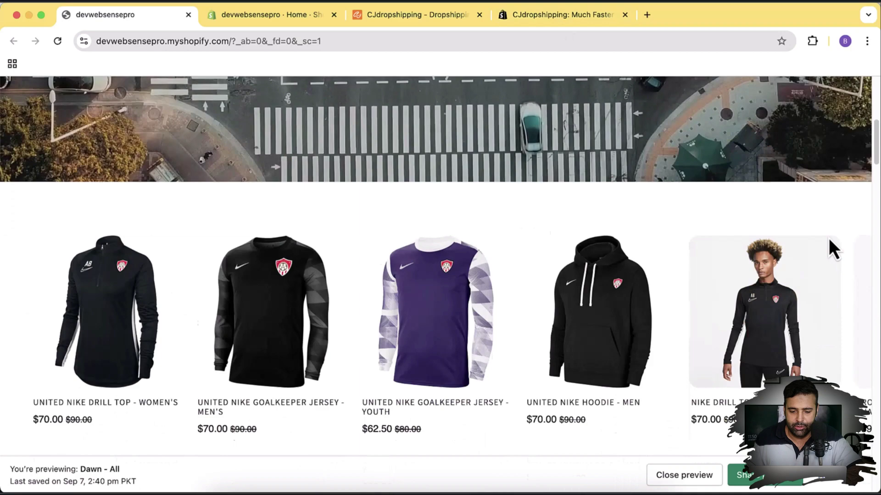
pyautogui.scroll(-5, 828, 238)
pyautogui.scroll(-5, 828, 238)
pyautogui.scroll(-2, 829, 238)
pyautogui.scroll(4, 832, 262)
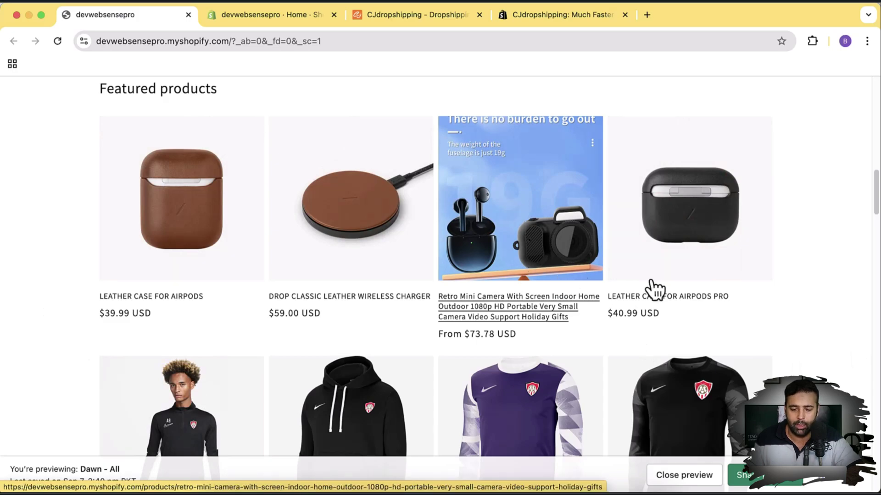
pyautogui.scroll(-5, 831, 216)
pyautogui.scroll(-8, 830, 215)
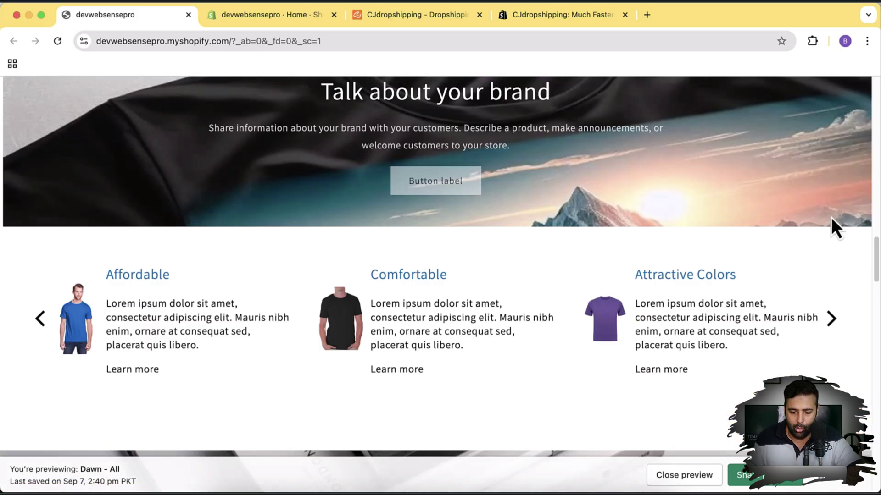
pyautogui.scroll(8, 830, 217)
pyautogui.scroll(8, 835, 237)
pyautogui.scroll(10, 834, 236)
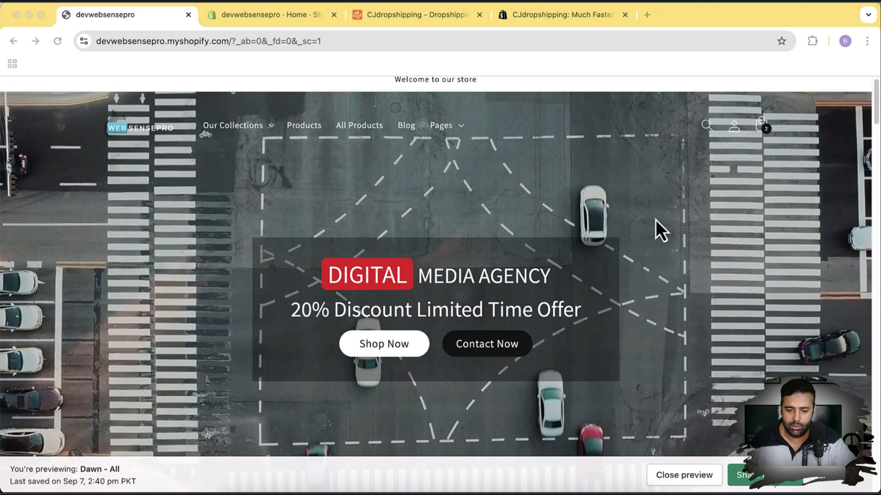
pyautogui.scroll(-3, 656, 220)
pyautogui.scroll(3, 656, 220)
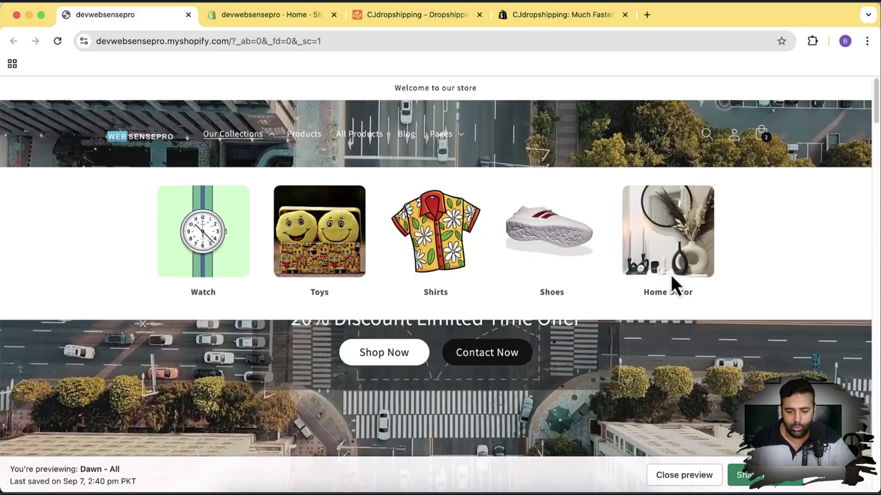
pyautogui.scroll(-5, 762, 268)
pyautogui.scroll(-5, 743, 265)
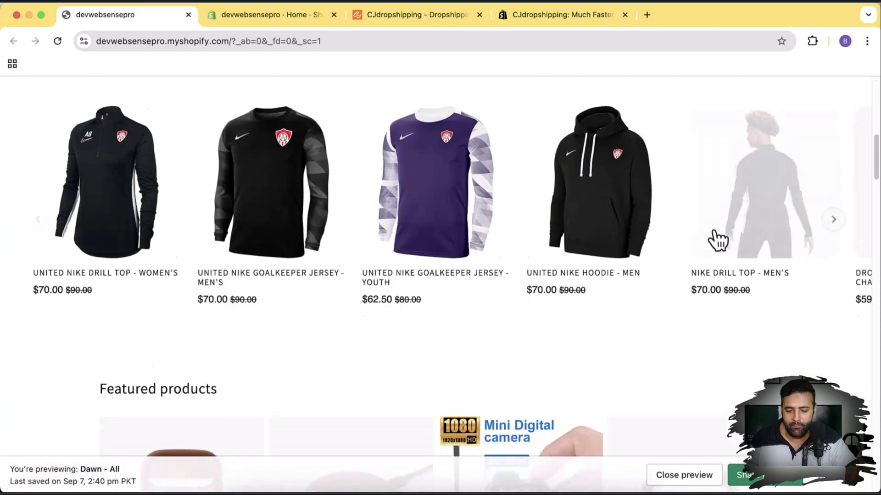
pyautogui.scroll(-5, 744, 265)
pyautogui.scroll(-4, 743, 266)
pyautogui.scroll(-2, 743, 264)
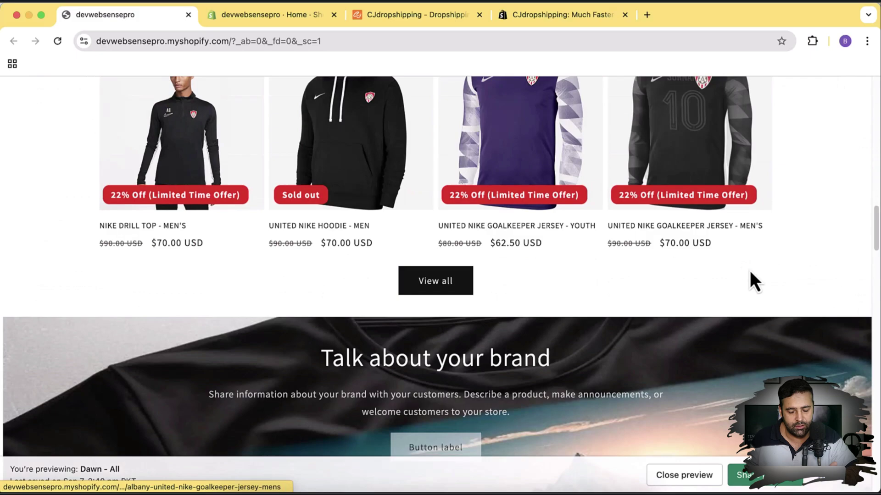
pyautogui.scroll(8, 756, 292)
pyautogui.scroll(8, 757, 291)
pyautogui.scroll(2, 755, 286)
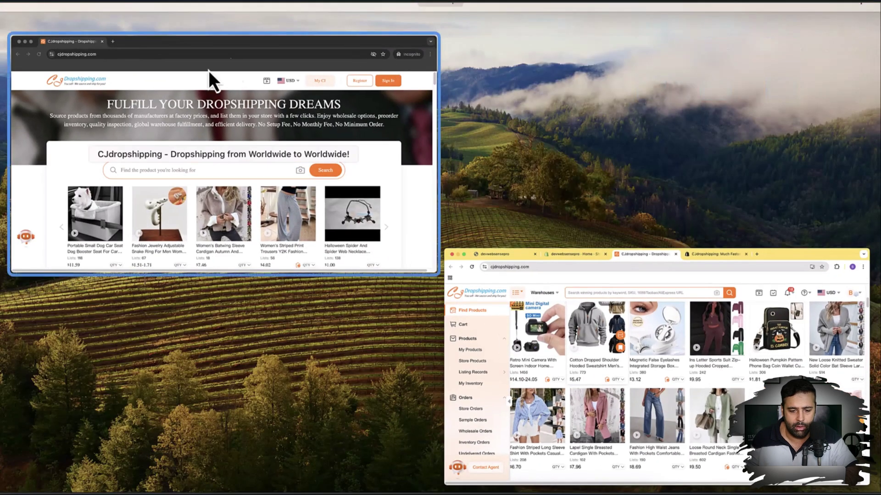
# - Show the sign-up page in the incognito window, then return to the signed-in CJdropshipping catalogue
pyautogui.click(208, 71)
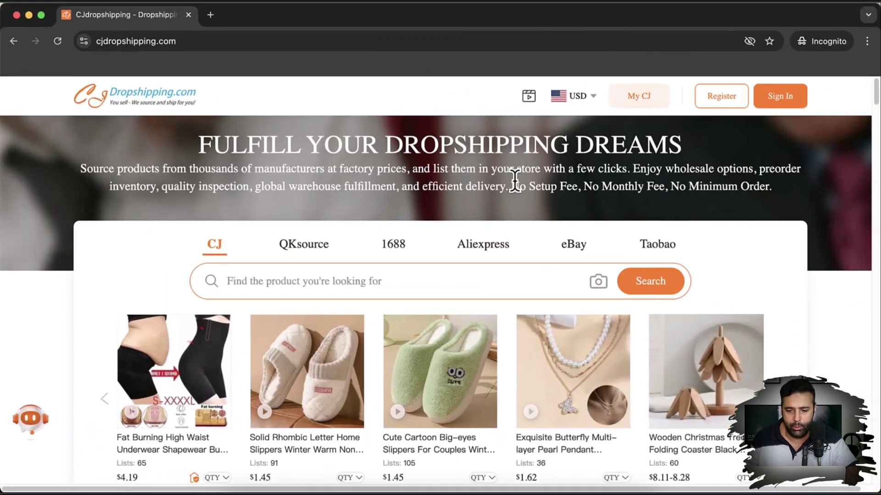
pyautogui.click(721, 99)
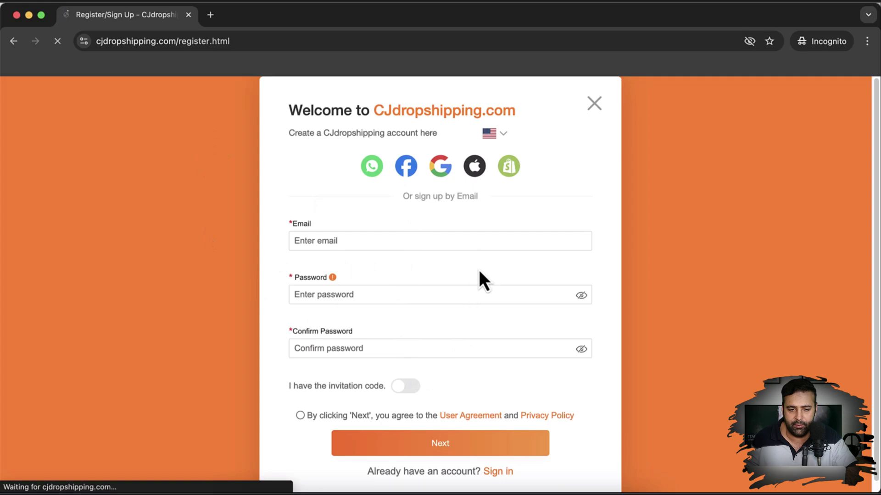
pyautogui.hotkey('ctrl', 'Up')
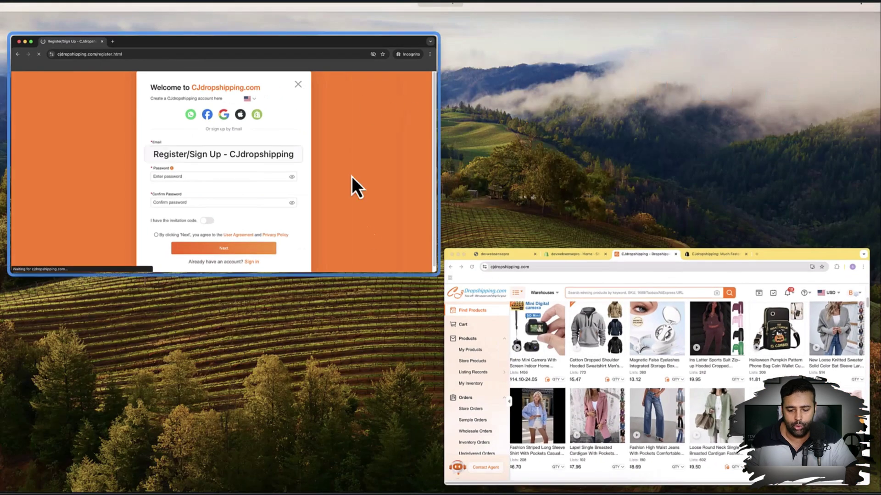
pyautogui.click(545, 304)
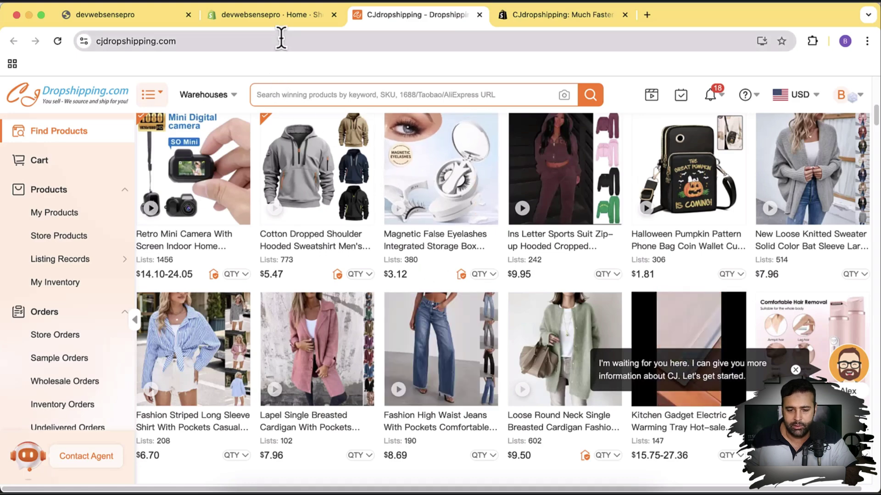
# - Glance at the CJdropshipping app store listing and return to the product catalogue
pyautogui.click(538, 16)
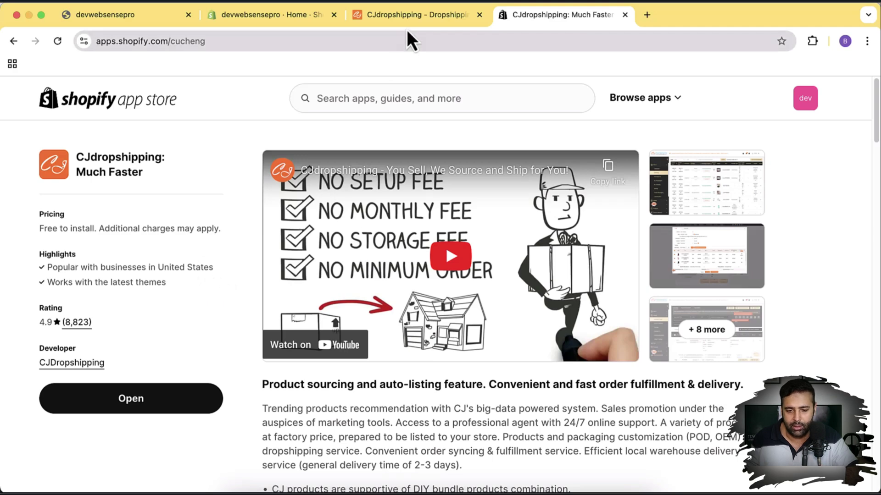
pyautogui.click(408, 15)
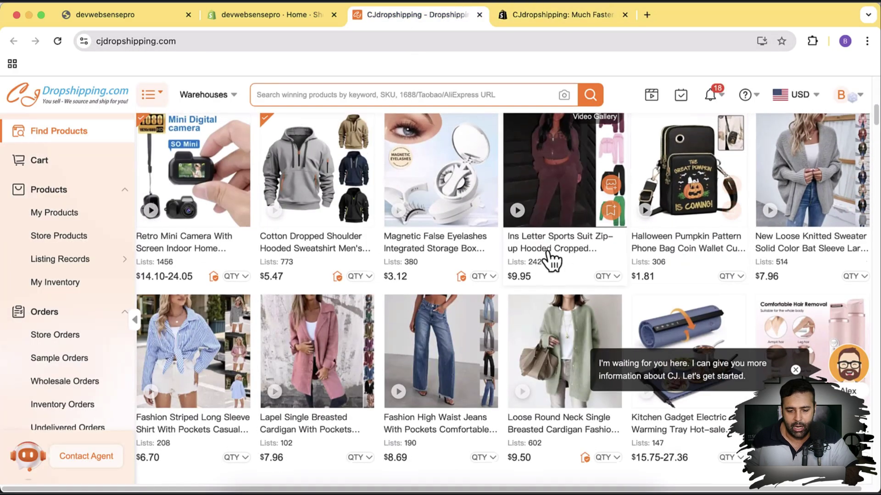
pyautogui.scroll(10, 550, 261)
pyautogui.scroll(1, 576, 194)
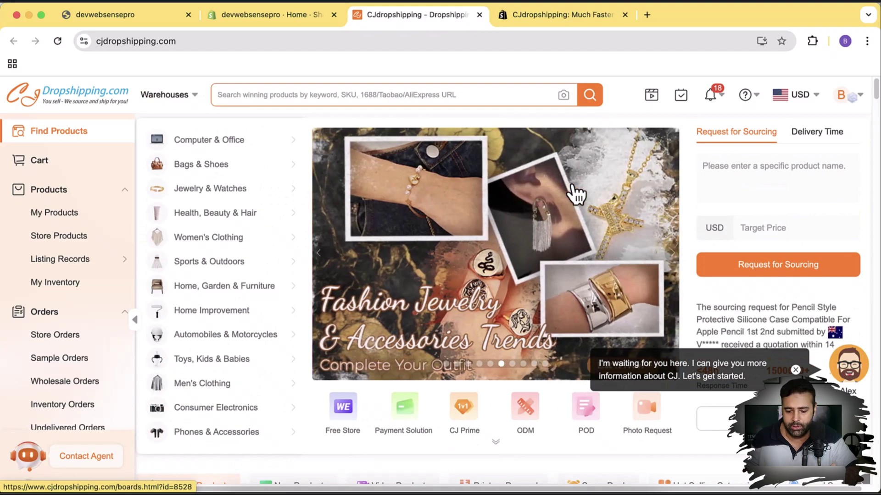
pyautogui.scroll(-5, 577, 195)
pyautogui.scroll(-3, 577, 195)
pyautogui.scroll(-3, 599, 234)
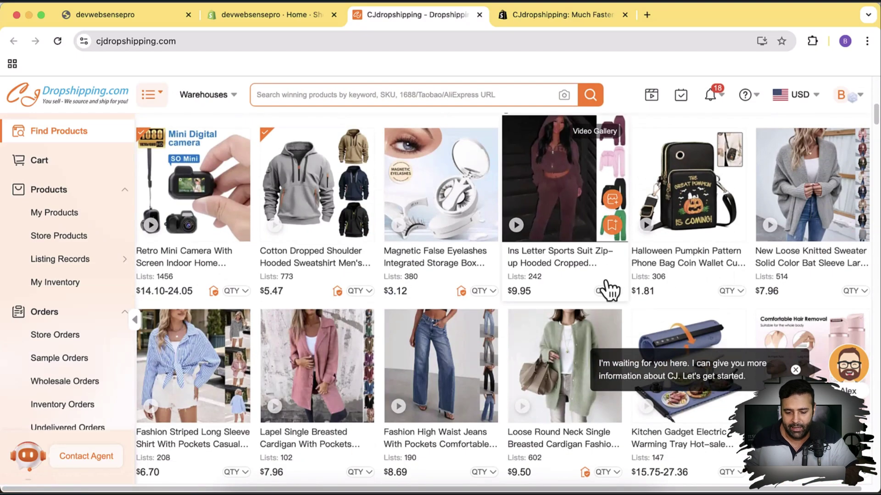
pyautogui.scroll(-3, 624, 256)
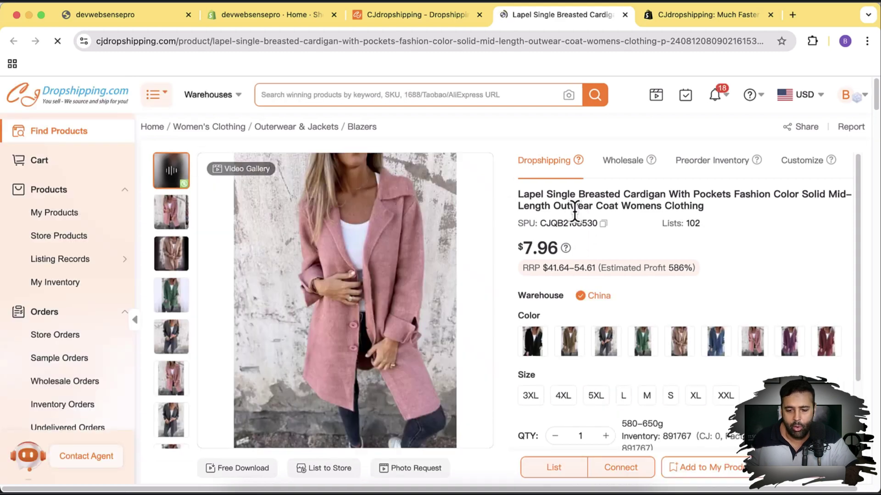
# - Begin listing the cardigan to the store and review its product type, vendor and selected title
pyautogui.click(553, 467)
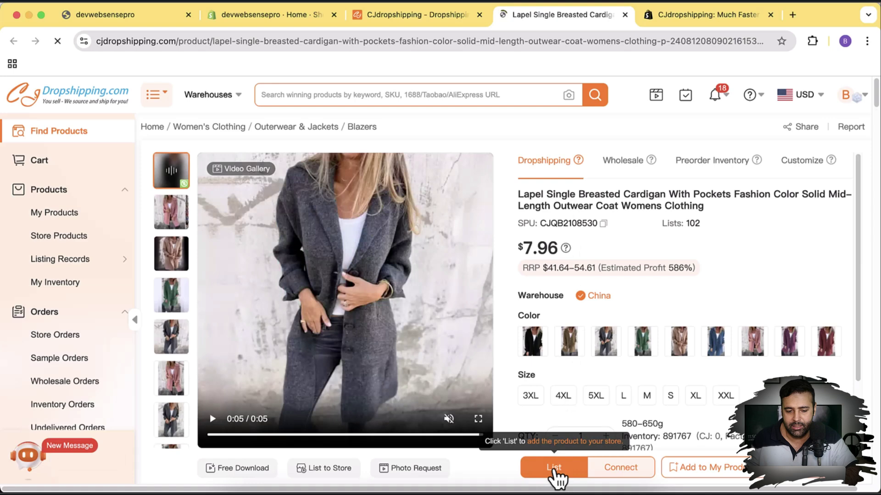
pyautogui.click(555, 468)
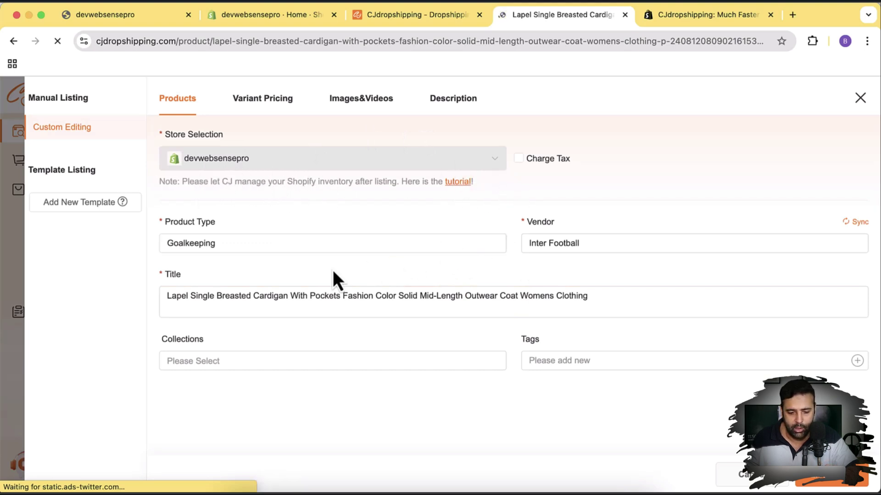
pyautogui.click(284, 246)
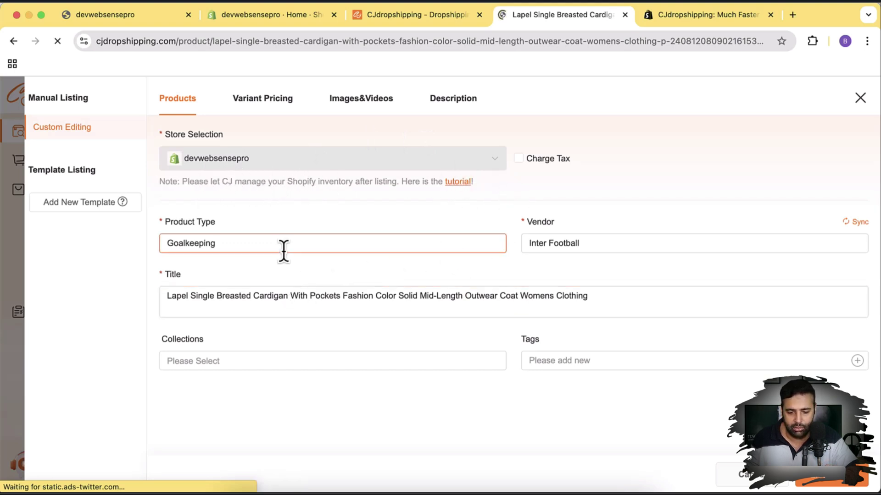
pyautogui.click(571, 244)
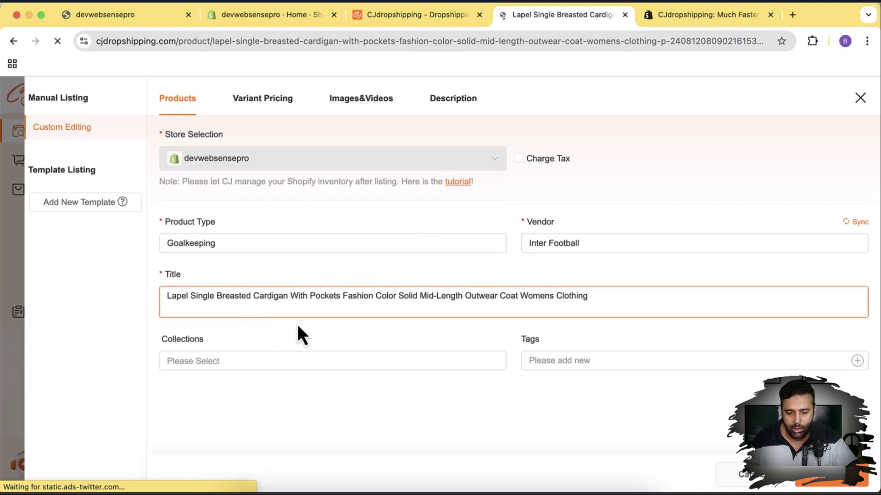
pyautogui.click(540, 304)
pyautogui.tripleClick(384, 295)
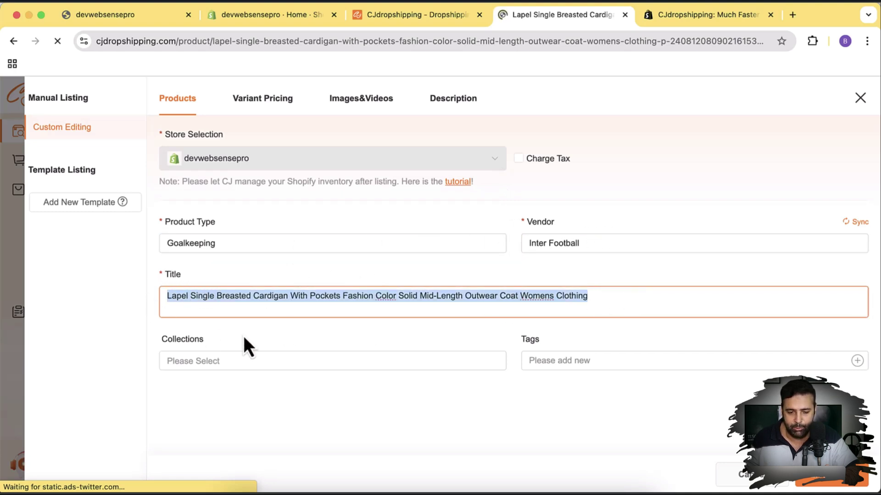
# - Bulk-price all 72 cardigan variants at $30 and submit the listing to the store
pyautogui.click(282, 108)
pyautogui.scroll(-1, 629, 200)
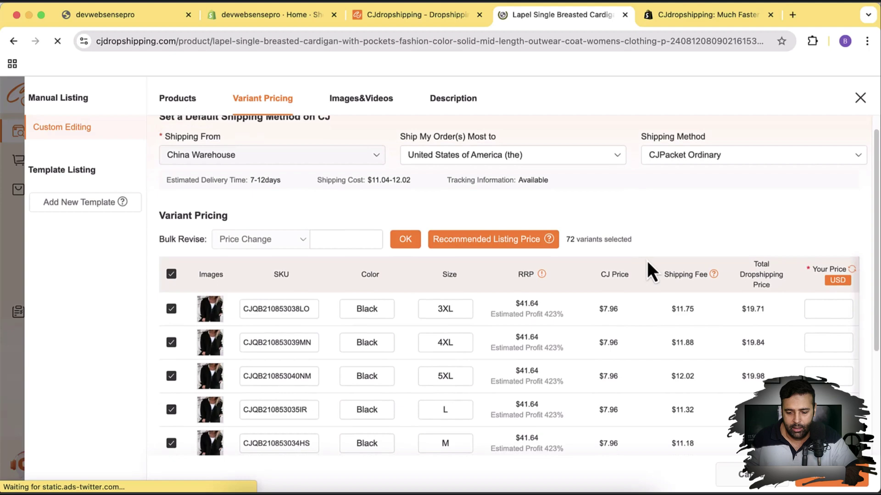
pyautogui.scroll(-2, 791, 310)
pyautogui.scroll(2, 783, 299)
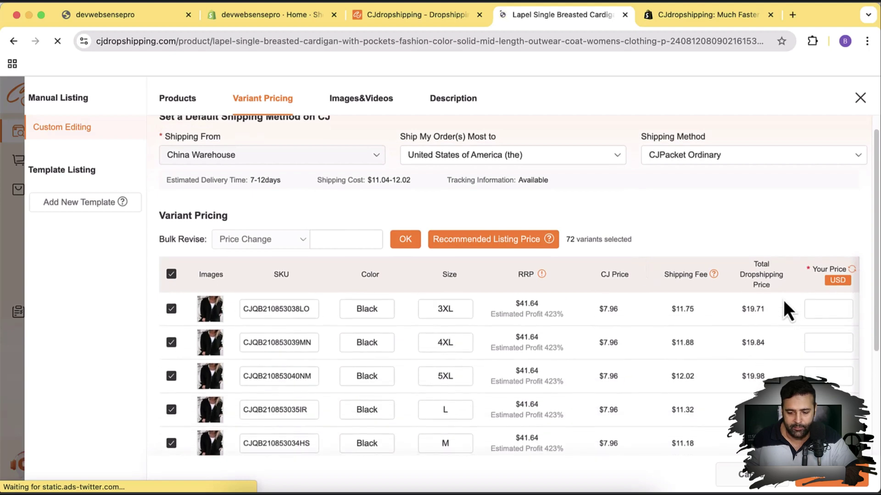
pyautogui.scroll(-3, 756, 338)
pyautogui.scroll(-3, 773, 338)
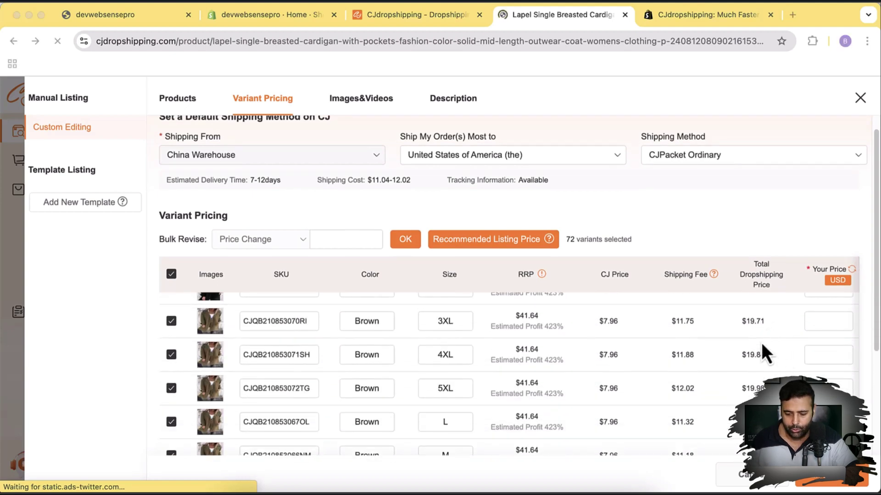
pyautogui.scroll(-3, 760, 341)
pyautogui.scroll(-2, 754, 385)
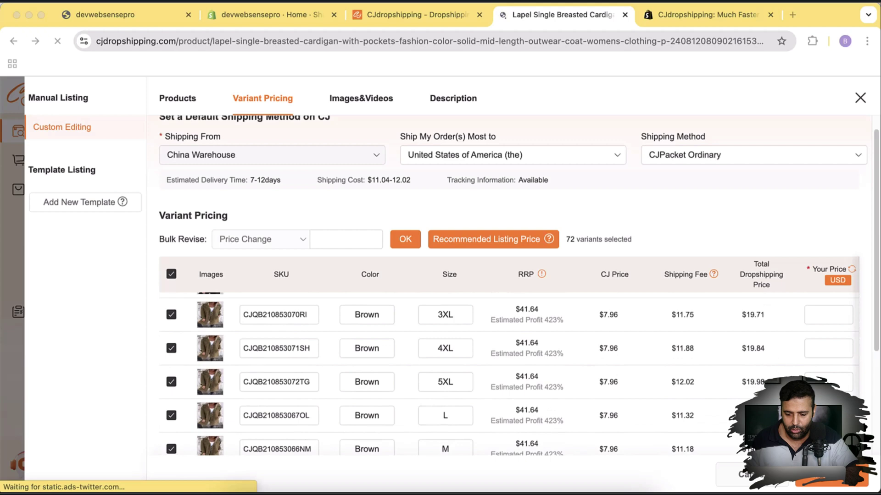
pyautogui.scroll(4, 754, 386)
pyautogui.scroll(3, 746, 347)
pyautogui.scroll(2, 759, 351)
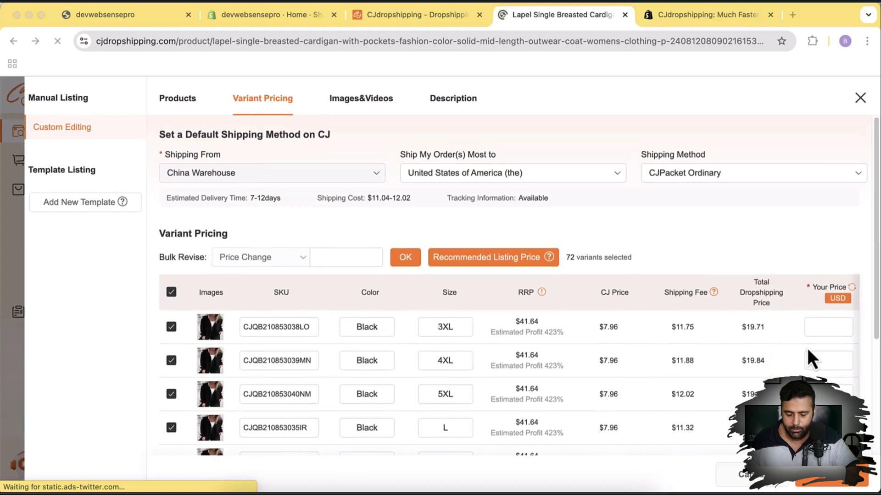
pyautogui.click(345, 258)
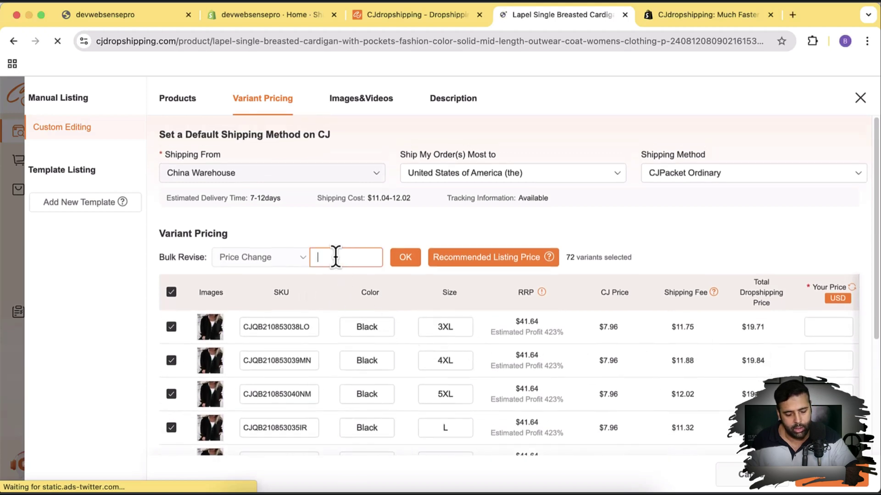
pyautogui.write('30')
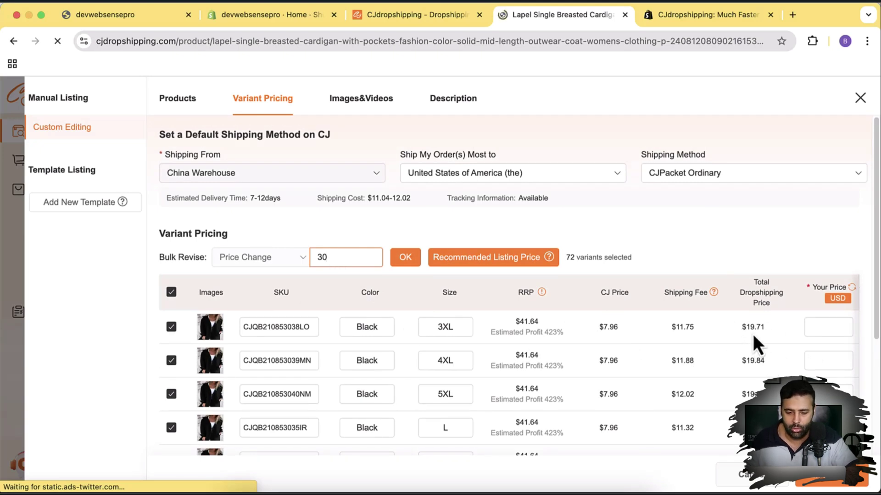
pyautogui.doubleClick(325, 258)
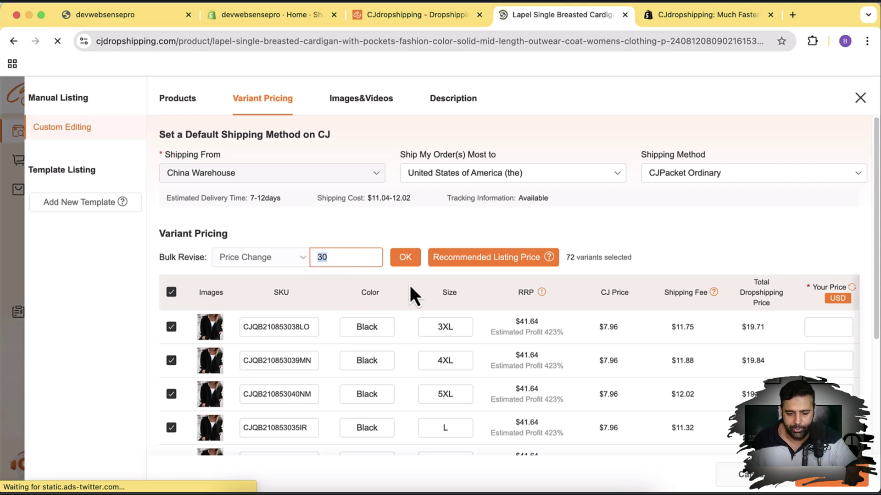
pyautogui.click(405, 261)
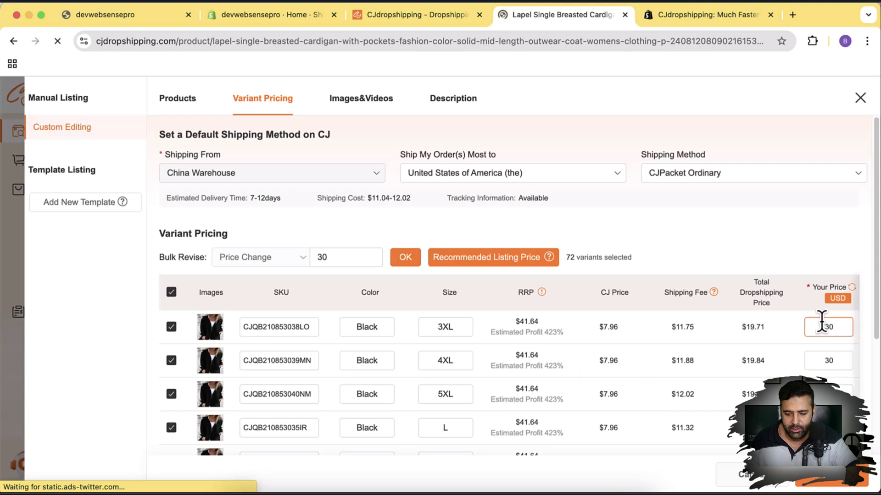
pyautogui.scroll(-5, 824, 337)
pyautogui.scroll(-5, 824, 345)
pyautogui.scroll(-3, 825, 371)
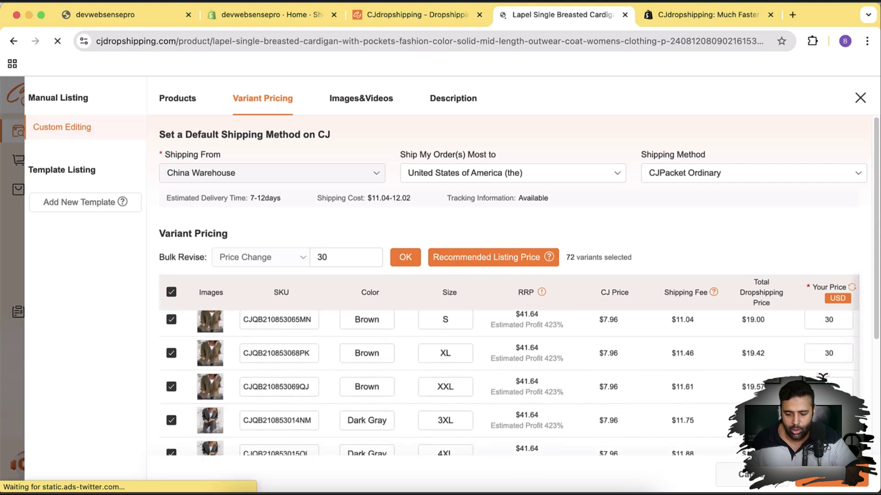
pyautogui.scroll(-4, 825, 337)
pyautogui.scroll(5, 819, 344)
pyautogui.scroll(5, 819, 344)
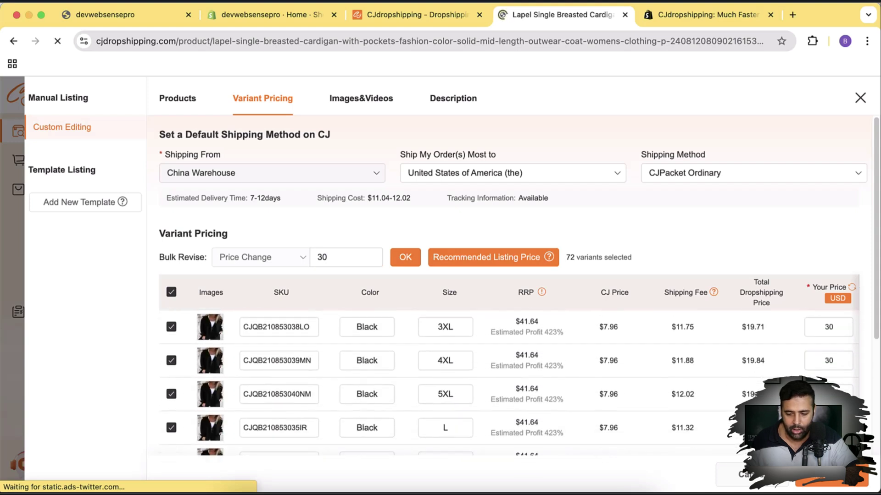
pyautogui.click(831, 474)
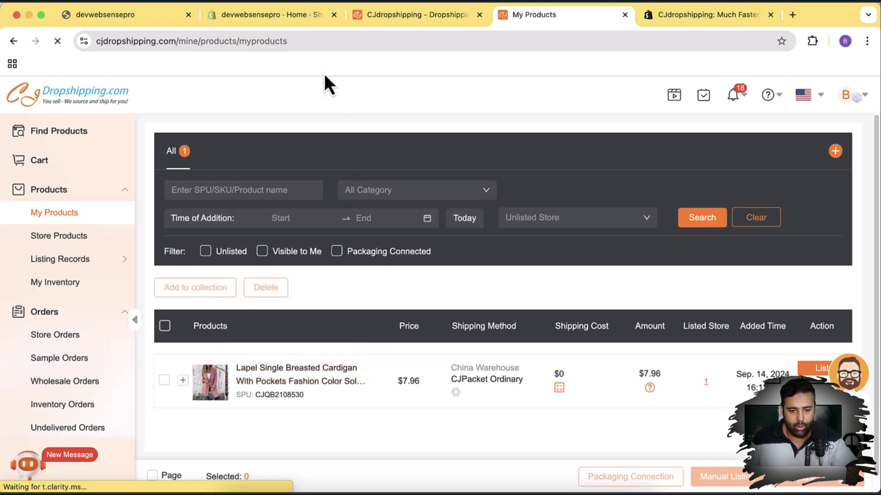
# - Move to the Shopify admin once the cardigan listing completes
pyautogui.click(265, 15)
# - Check the Shopify products list for the 72-variant cardigan, then return to CJdropshipping My Products
pyautogui.click(47, 160)
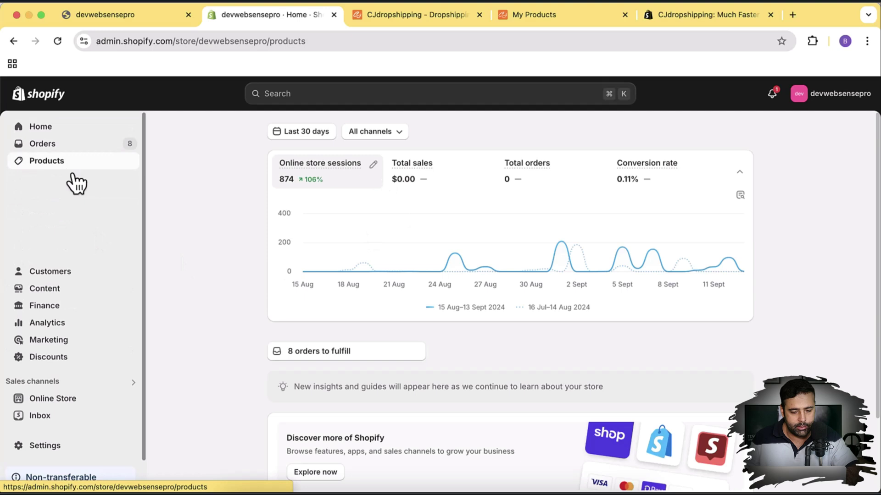
pyautogui.scroll(-5, 474, 307)
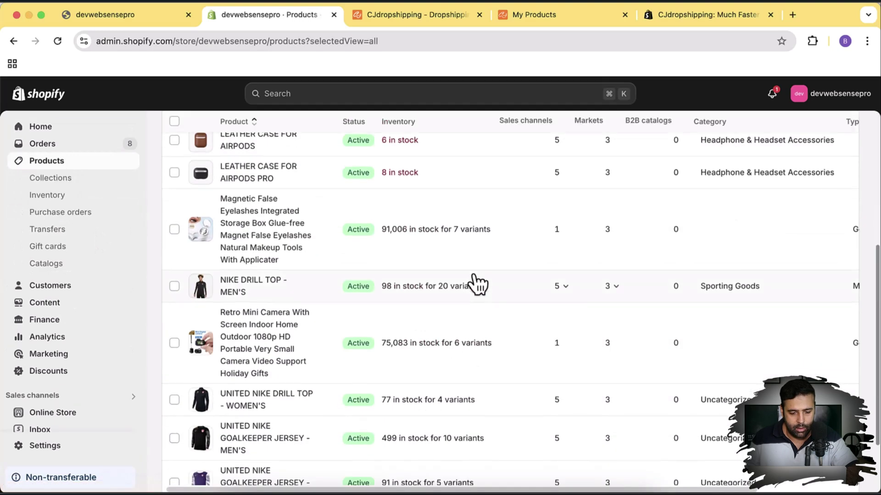
pyautogui.scroll(-3, 479, 284)
pyautogui.scroll(5, 484, 300)
pyautogui.scroll(3, 482, 301)
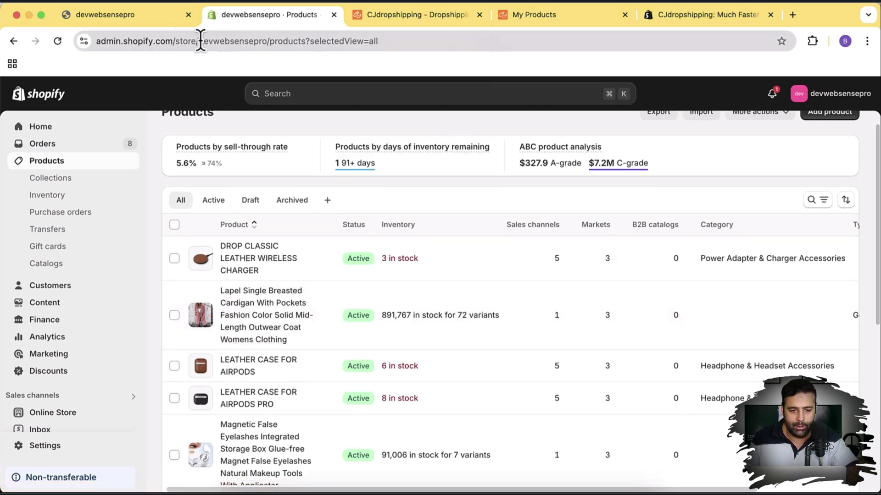
pyautogui.click(554, 14)
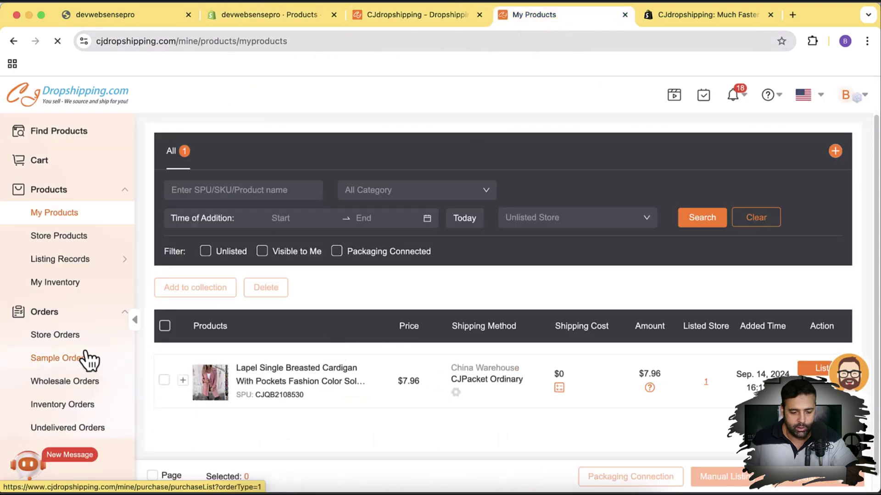
# - Leave only the black 3XL $30 cardigan in the storefront cart and proceed to checkout
pyautogui.click(138, 20)
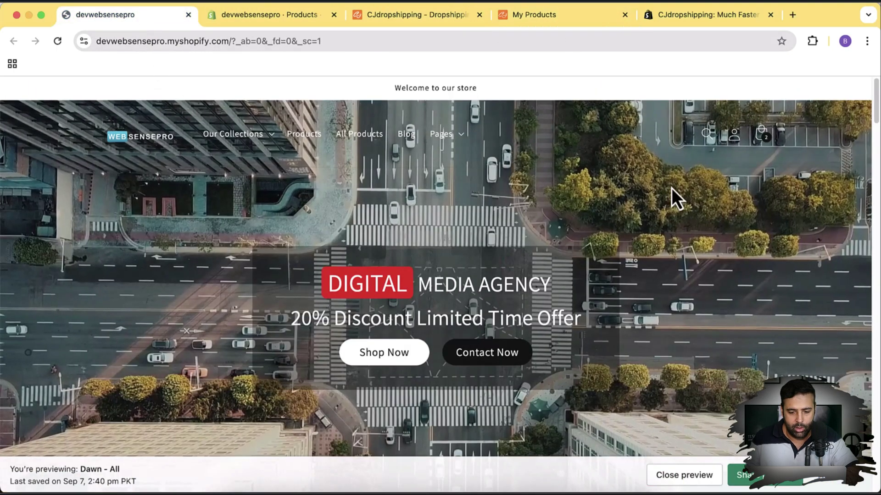
pyautogui.scroll(-8, 668, 193)
pyautogui.scroll(-5, 661, 199)
pyautogui.scroll(-5, 791, 213)
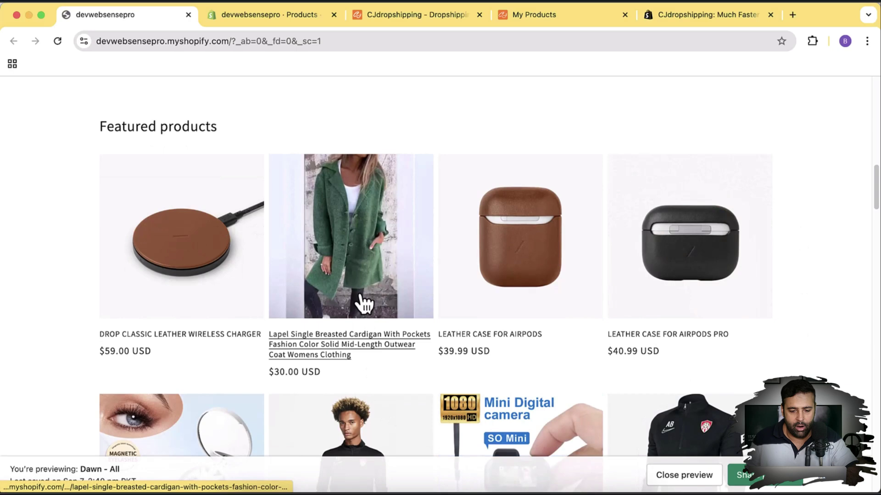
pyautogui.click(365, 285)
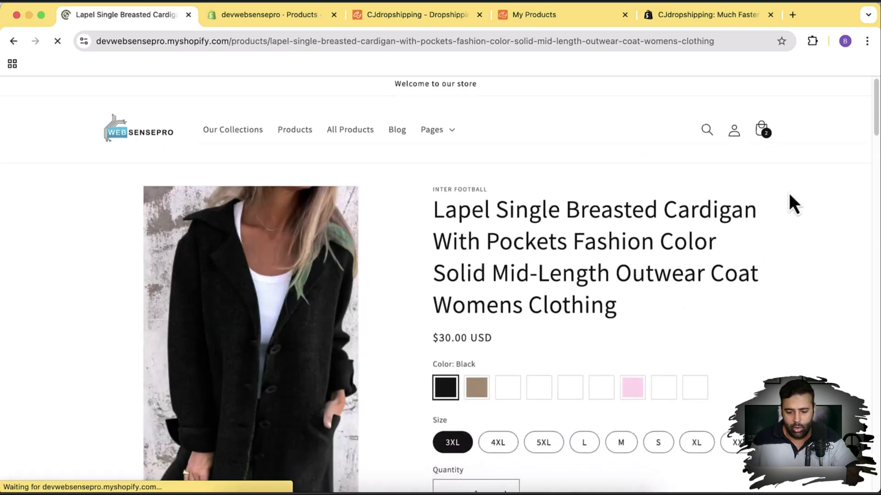
pyautogui.scroll(-5, 796, 181)
pyautogui.scroll(-5, 798, 227)
pyautogui.scroll(6, 799, 228)
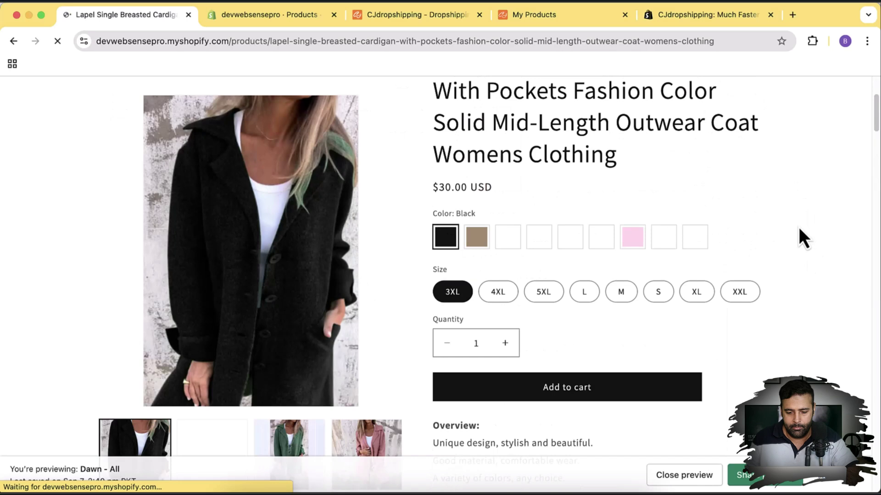
pyautogui.scroll(-5, 799, 227)
pyautogui.scroll(-8, 747, 210)
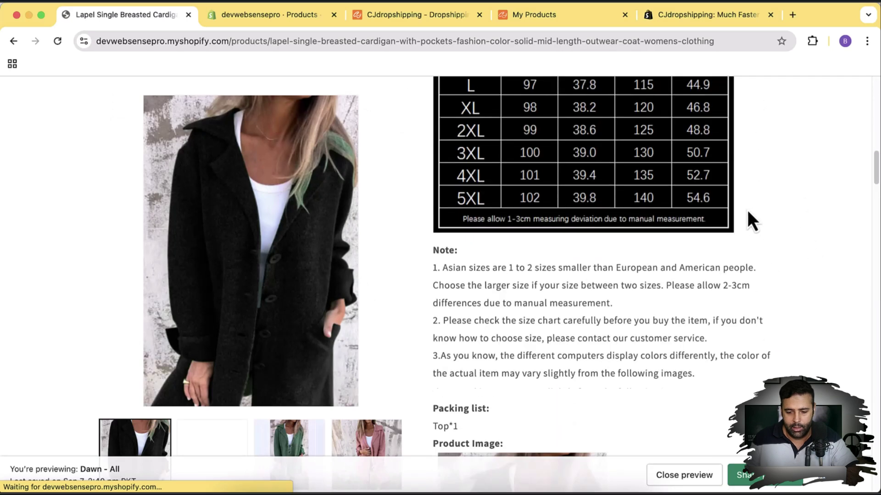
pyautogui.scroll(-2, 834, 230)
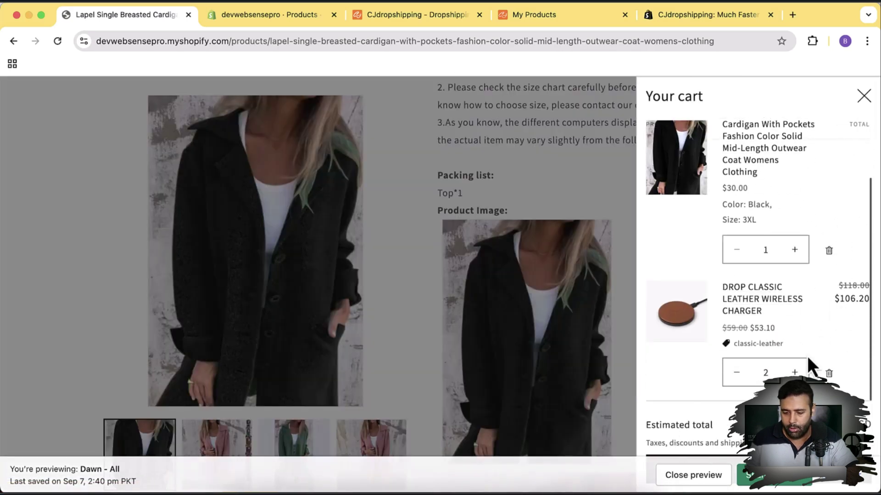
pyautogui.click(828, 373)
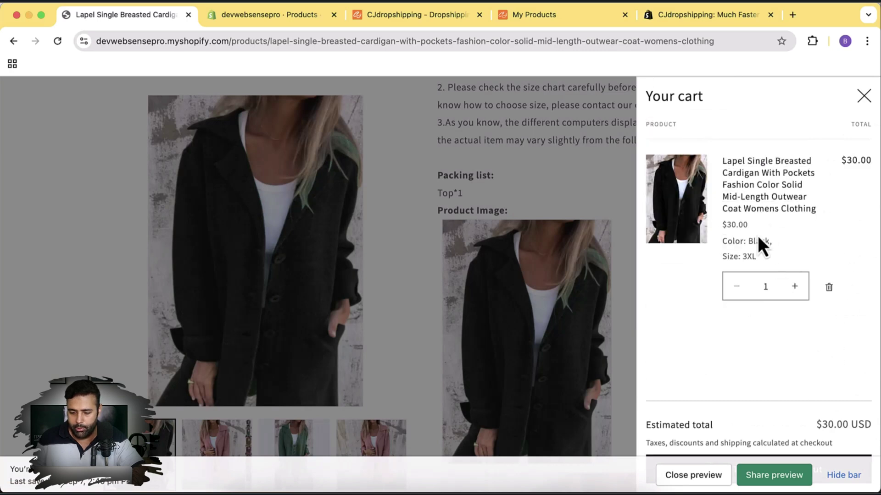
pyautogui.click(843, 475)
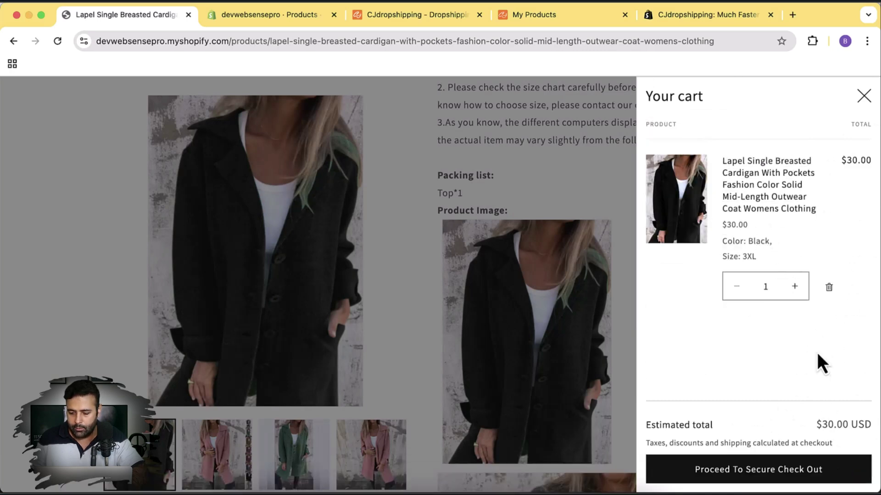
pyautogui.click(746, 475)
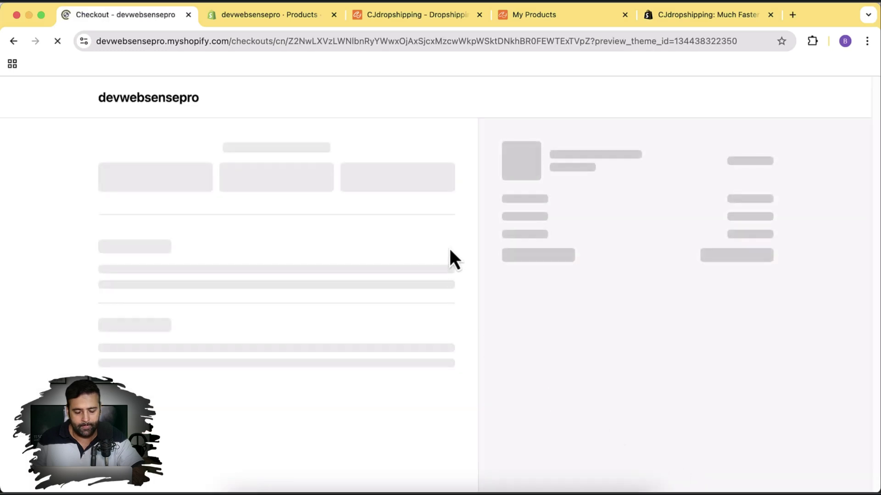
# - Fill the saved contact email and pay for the $30 cardigan test order #6TWJ9NHUR
pyautogui.click(332, 182)
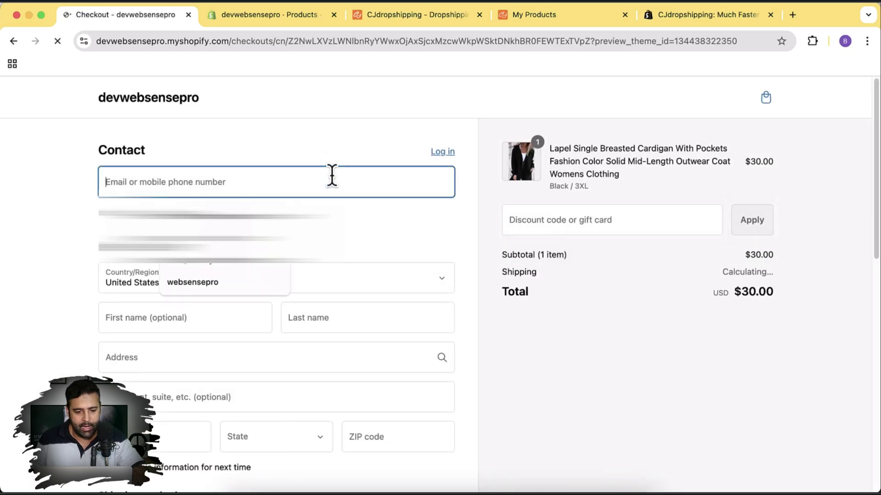
pyautogui.click(227, 282)
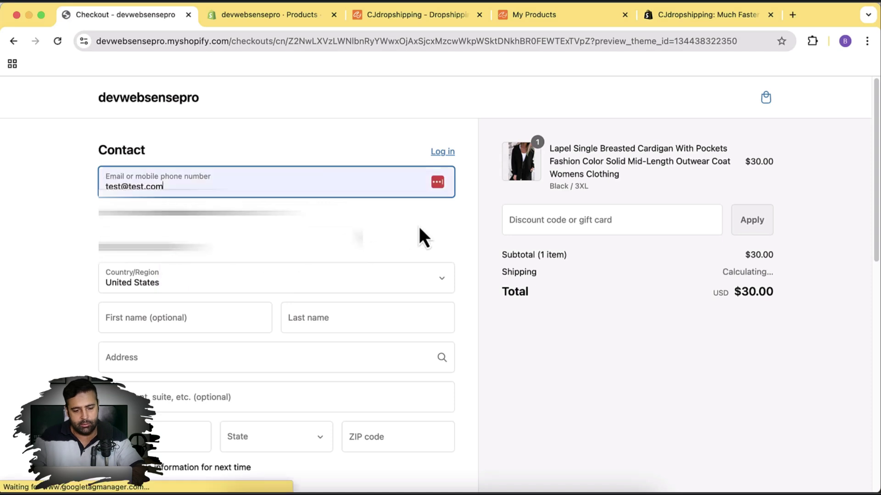
pyautogui.scroll(-10, 485, 317)
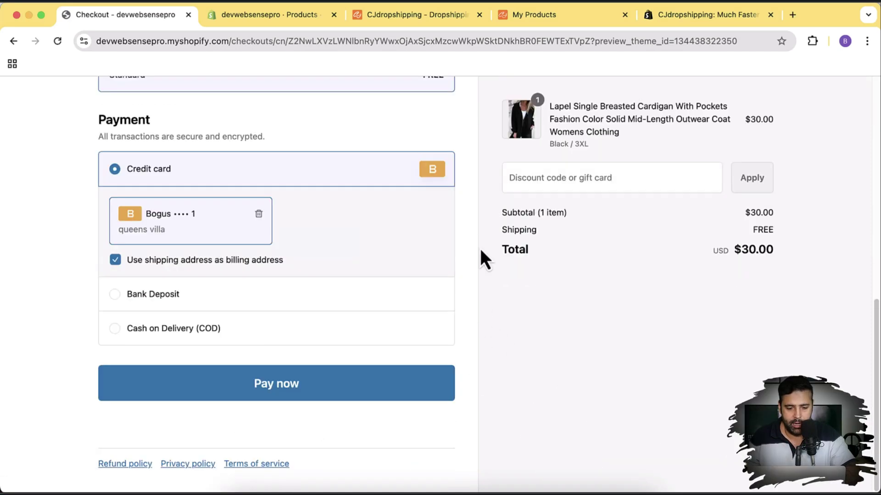
pyautogui.click(355, 401)
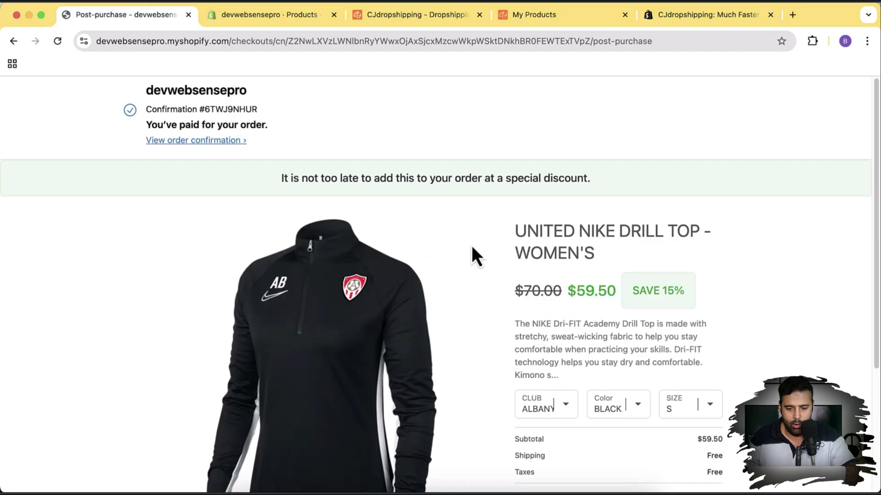
pyautogui.scroll(-5, 471, 246)
pyautogui.scroll(5, 463, 235)
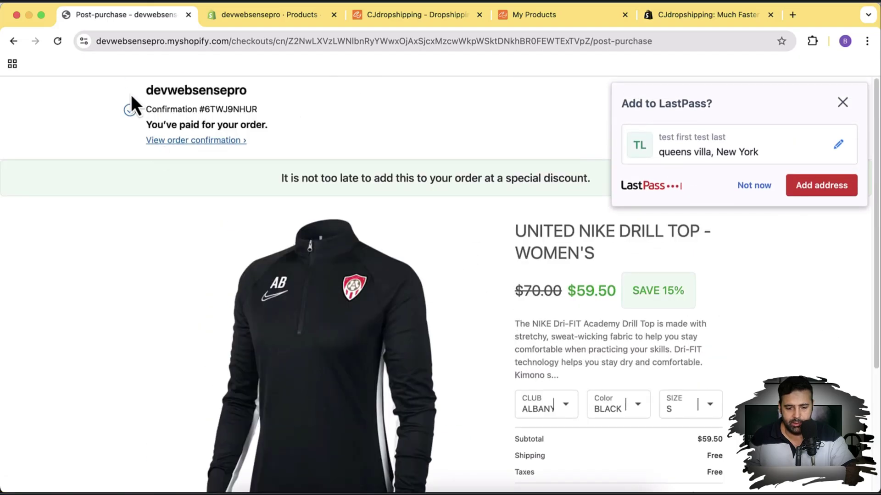
pyautogui.moveTo(131, 94); pyautogui.dragTo(307, 137)
pyautogui.click(754, 185)
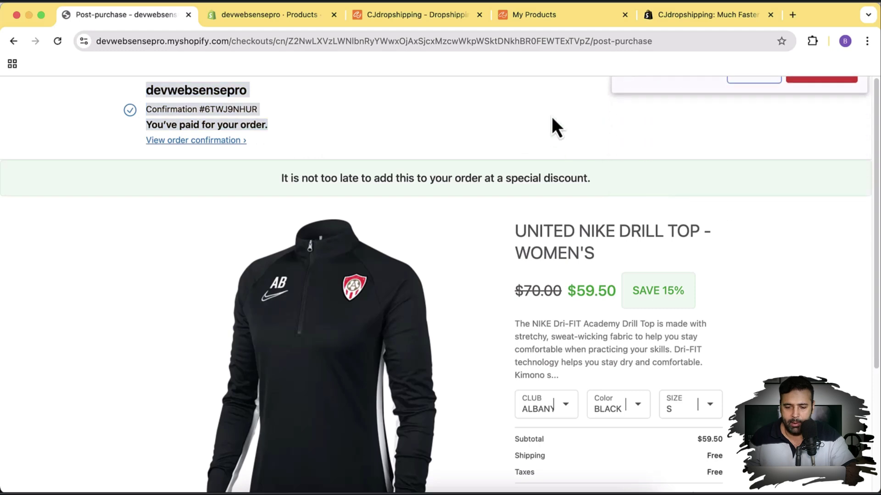
pyautogui.click(541, 22)
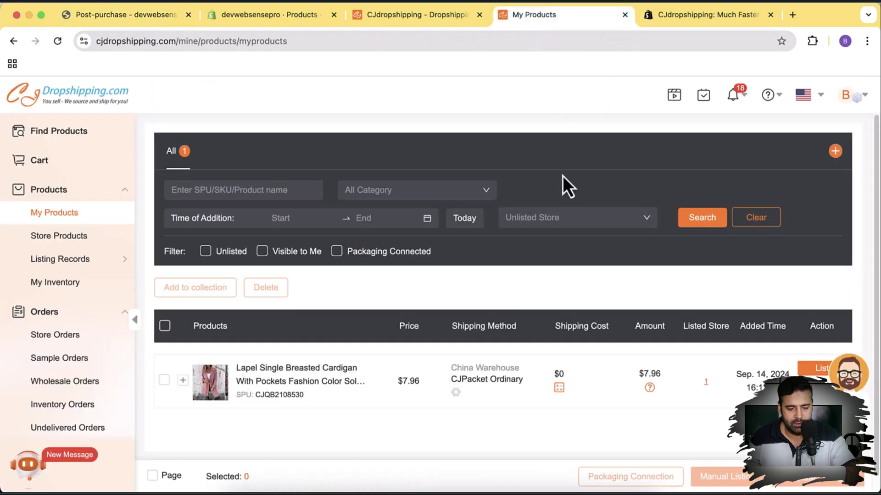
pyautogui.scroll(-2, 104, 206)
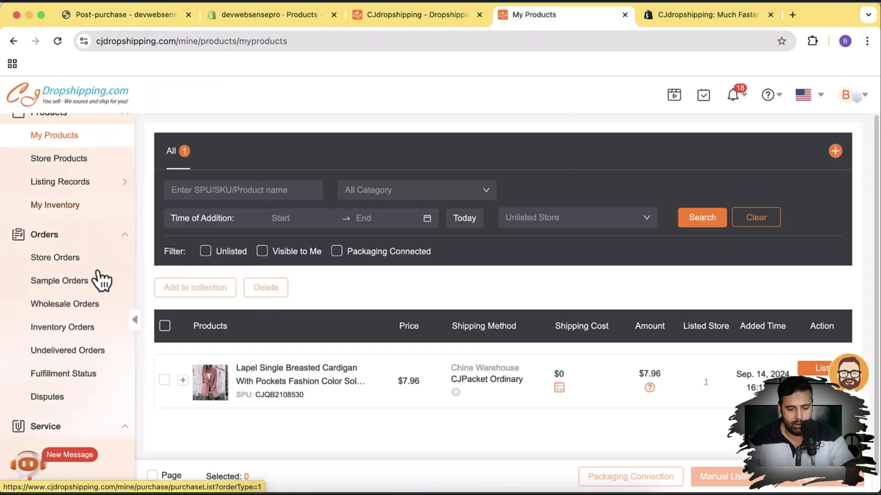
# - Show the imported Store Orders and select the $30 order #1054 for processing
pyautogui.click(56, 257)
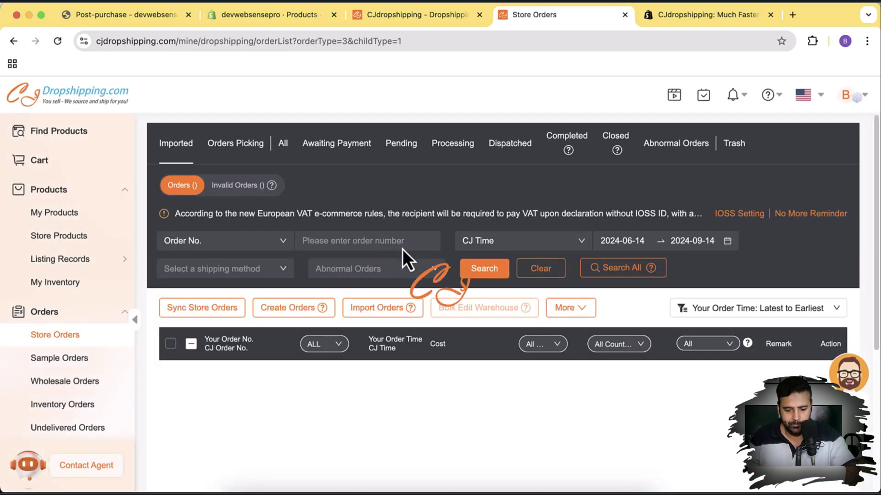
pyautogui.scroll(-1, 453, 194)
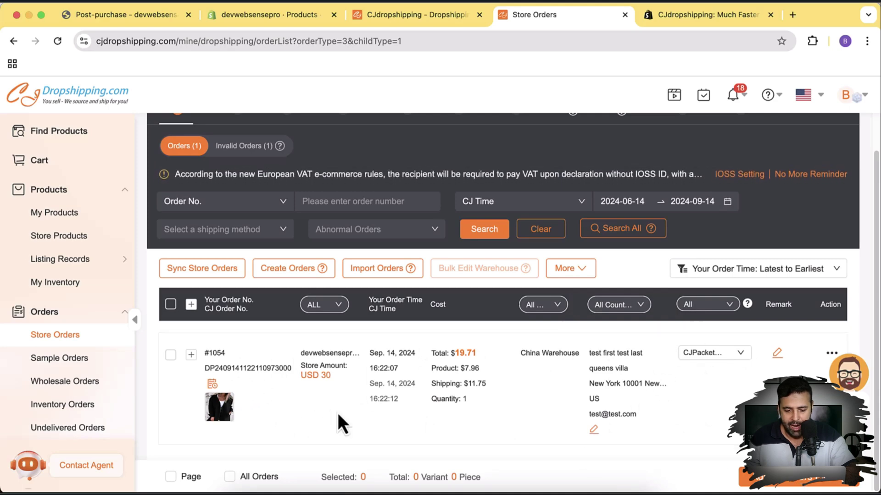
pyautogui.click(171, 304)
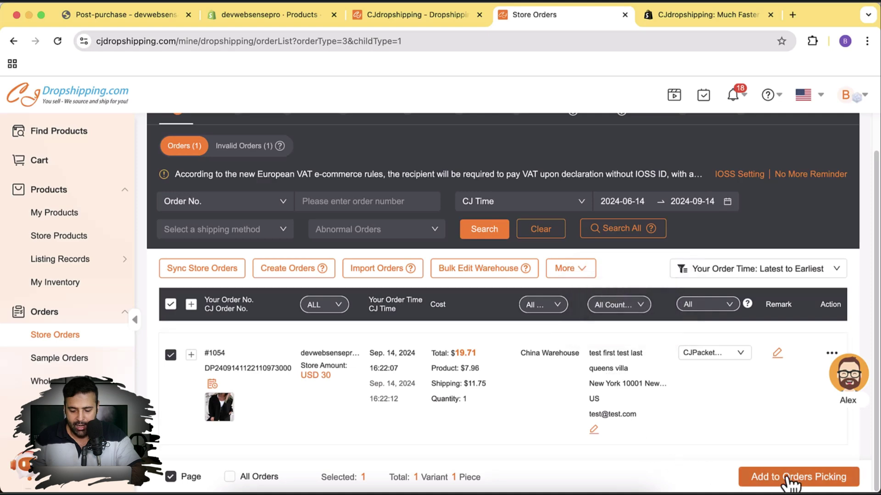
# - Add order #1054 to Orders Picking, select it and submit, reaching the $19.71 payment page
pyautogui.click(798, 477)
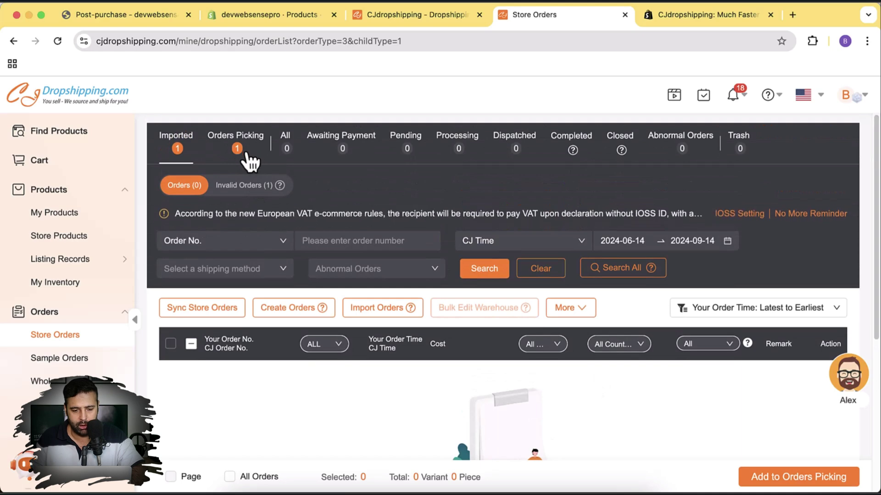
pyautogui.click(237, 148)
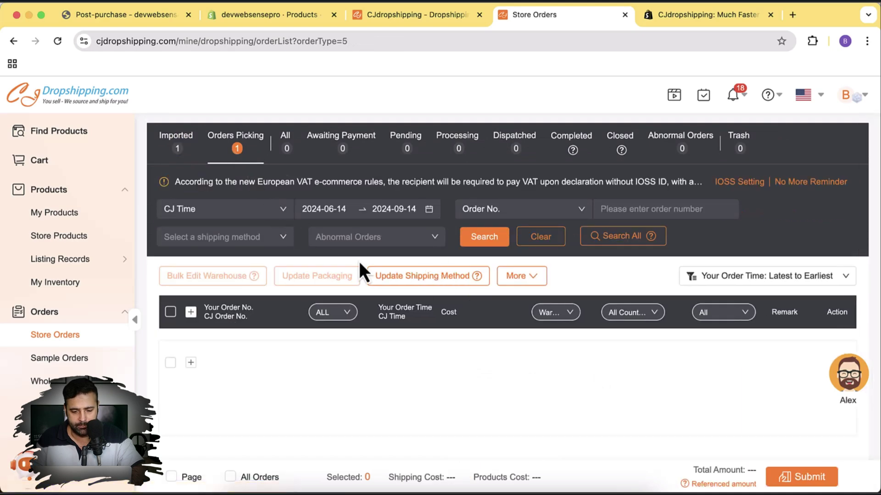
pyautogui.click(168, 362)
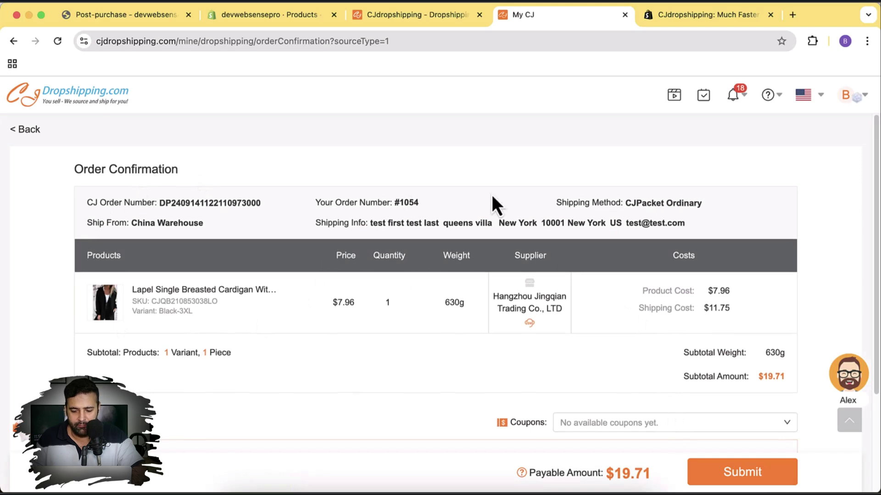
pyautogui.scroll(-3, 492, 196)
pyautogui.scroll(-3, 492, 196)
pyautogui.scroll(-2, 492, 196)
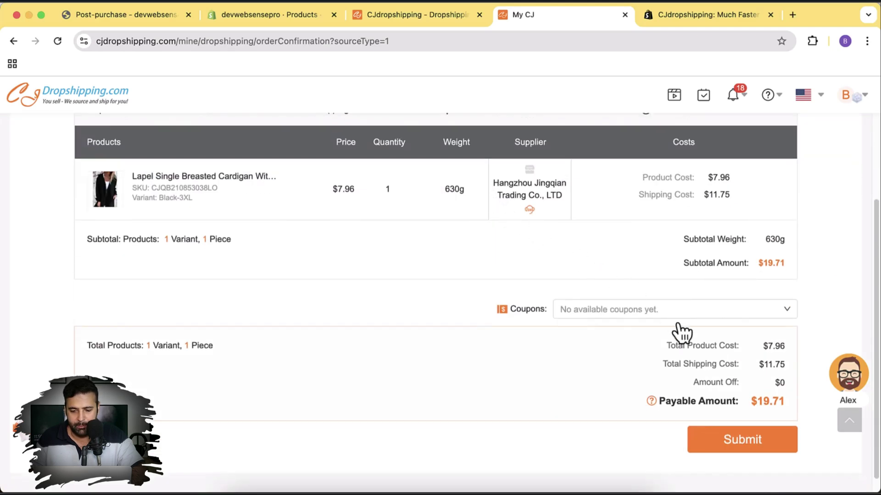
pyautogui.click(734, 447)
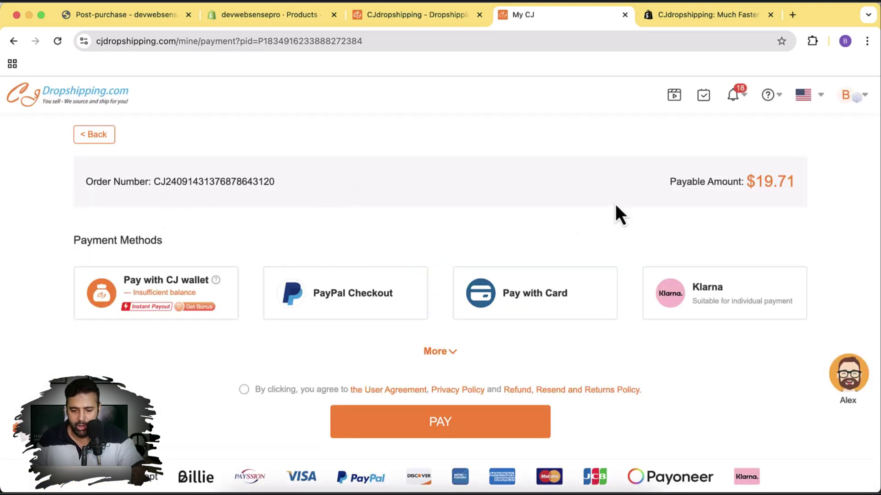
# - Try CJ wallet and Card, expand More, then try Pix and Wire Transfer as payment methods
pyautogui.click(168, 309)
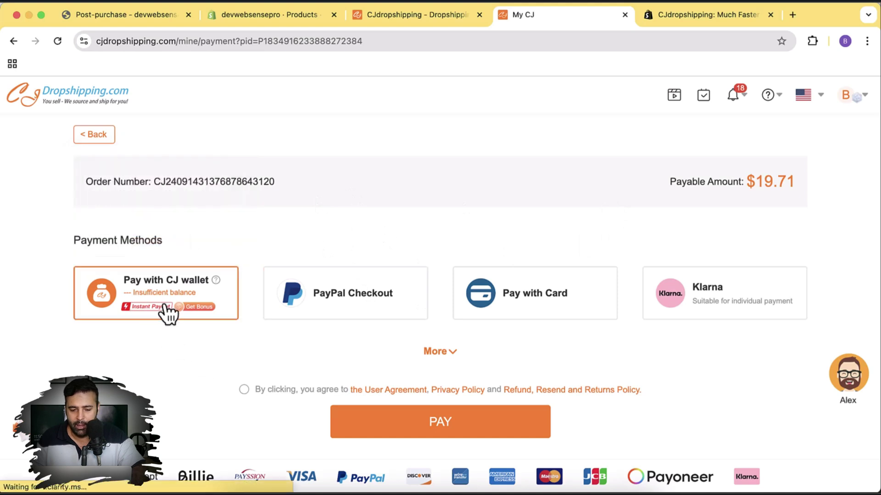
pyautogui.moveTo(156, 294)
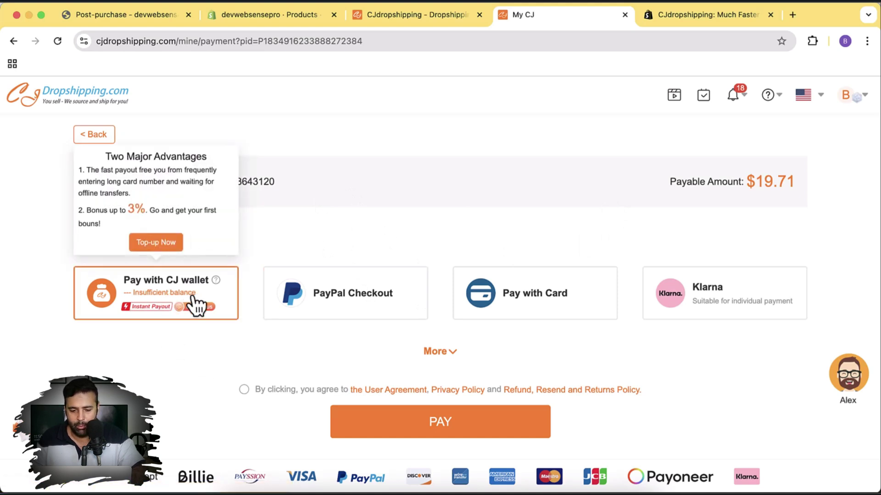
pyautogui.click(372, 313)
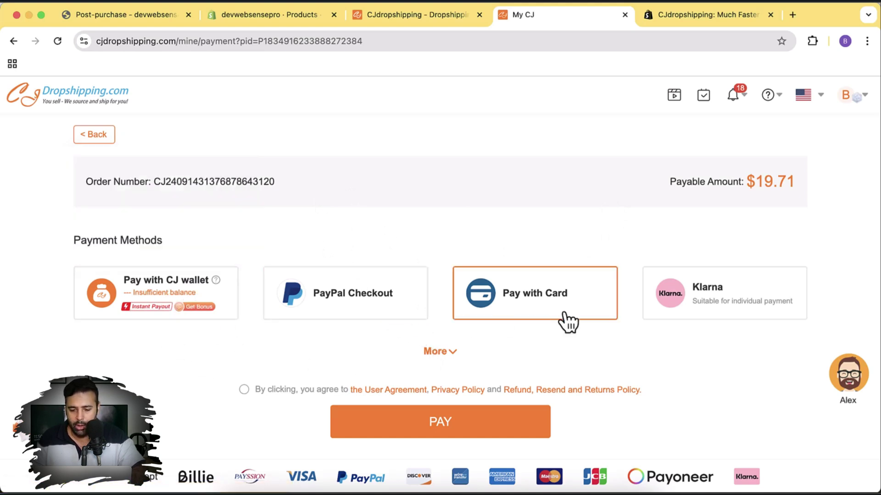
pyautogui.click(435, 352)
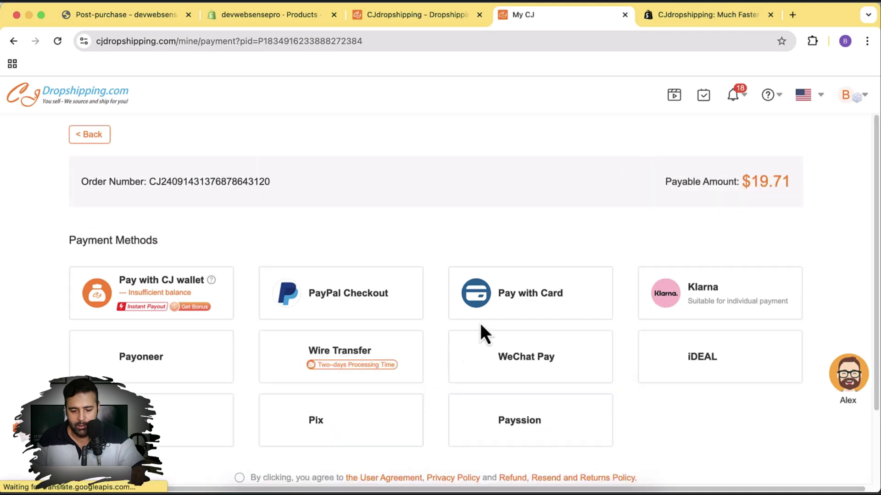
pyautogui.scroll(-3, 479, 323)
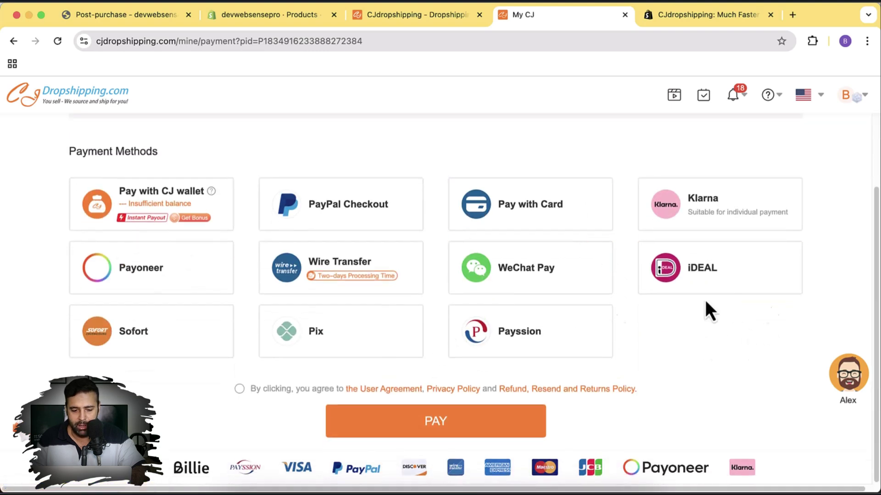
pyautogui.click(341, 331)
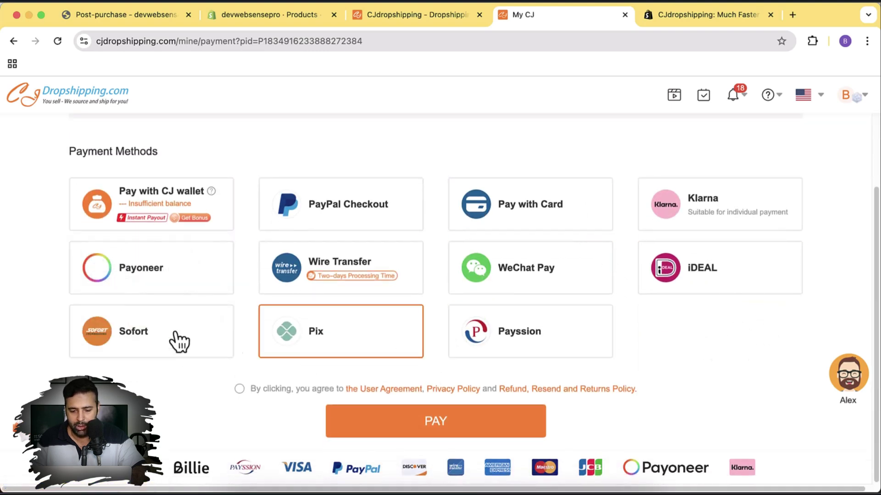
pyautogui.click(329, 277)
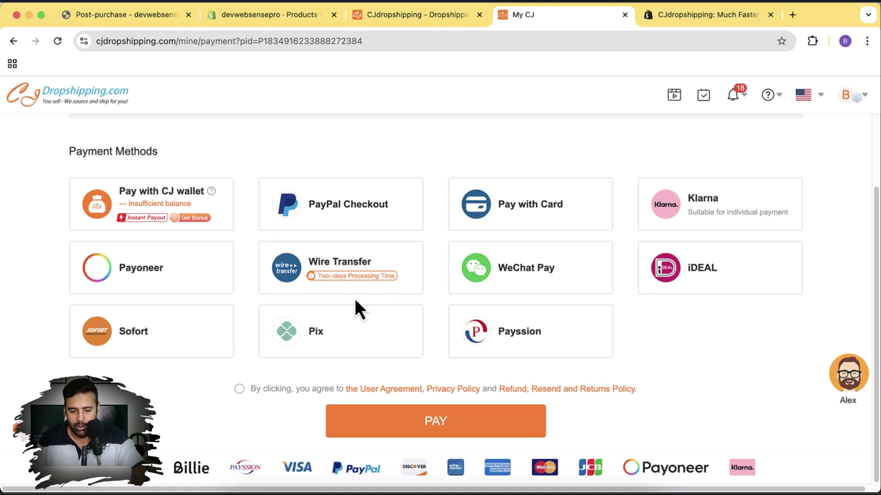